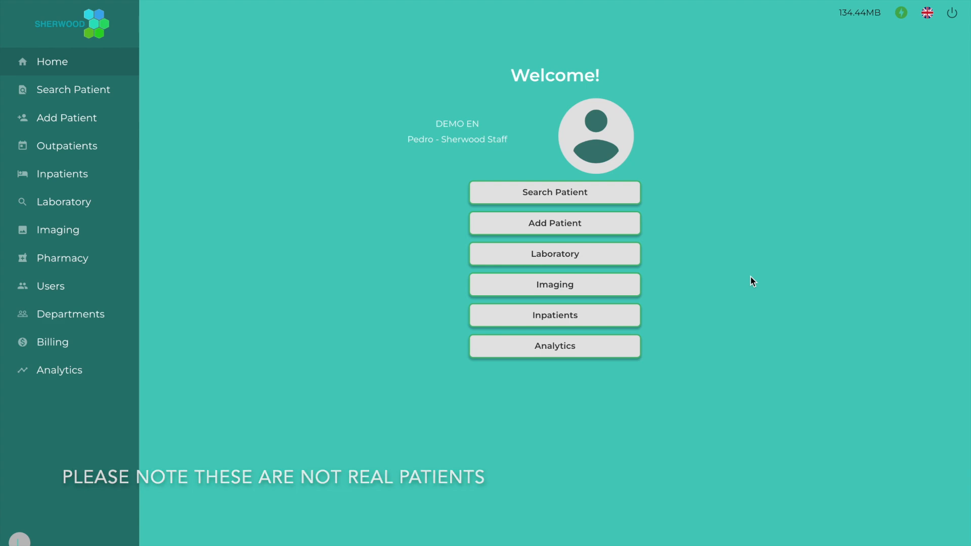
# Open the Inpatients overview from the Home screen
pyautogui.click(602, 316)
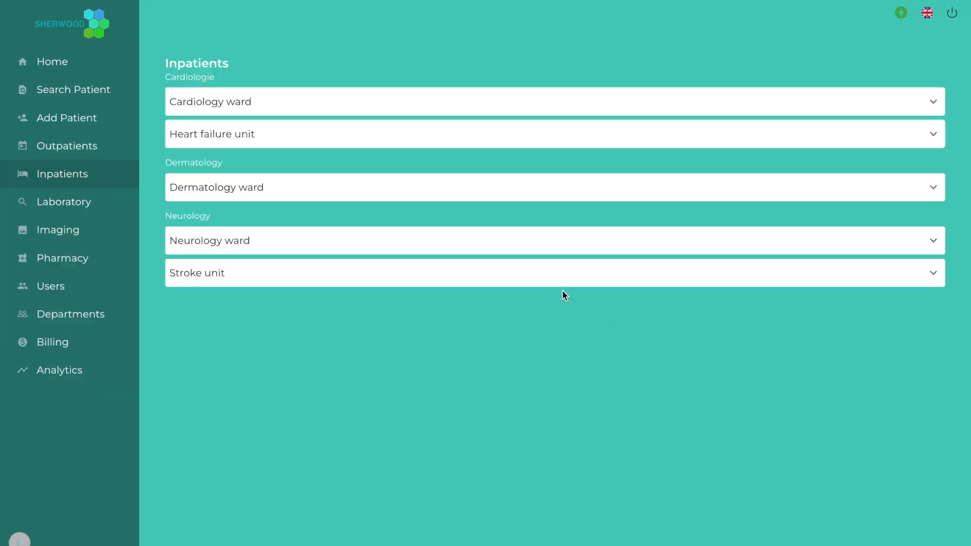
# Expand the Neurology ward and Stroke unit to show their bed occupancy
pyautogui.click(538, 247)
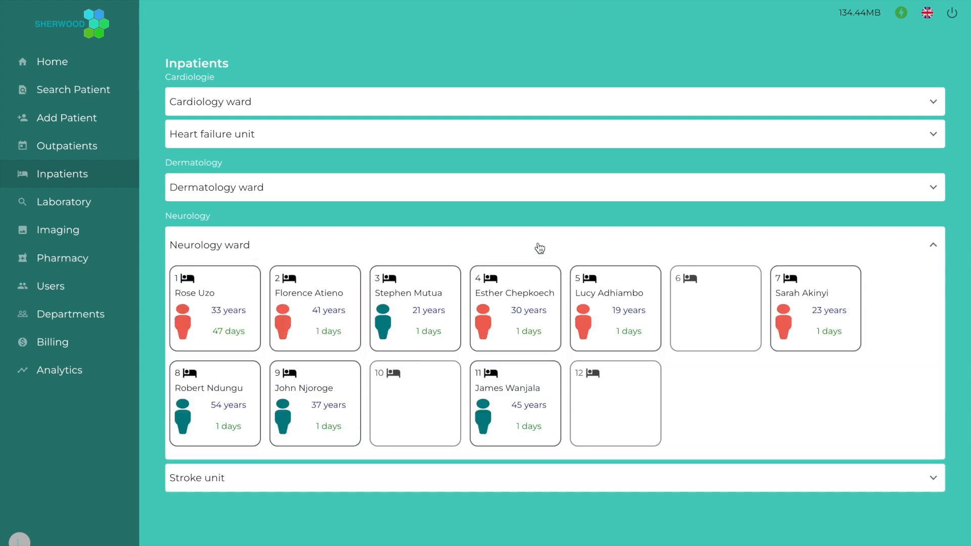
pyautogui.scroll(-1, 540, 247)
pyautogui.scroll(-1, 540, 248)
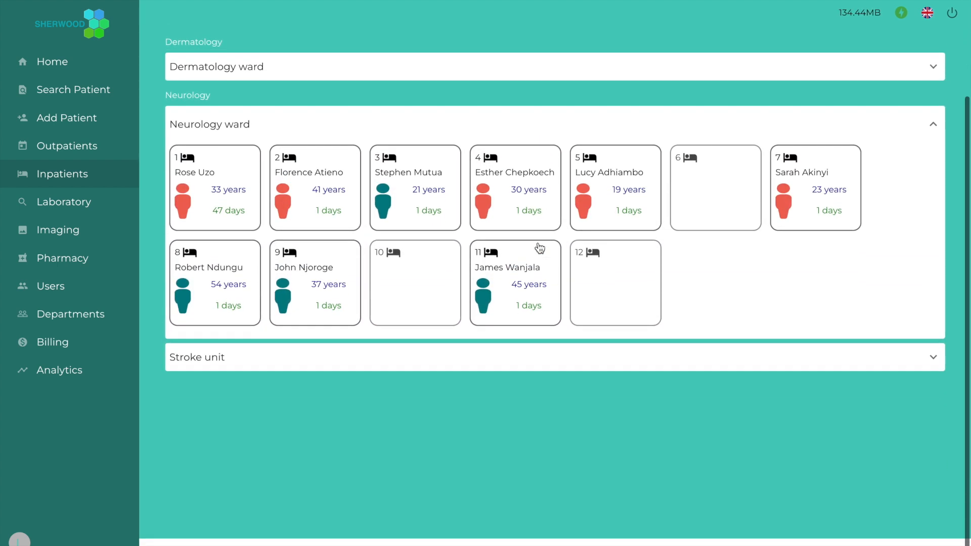
pyautogui.click(540, 362)
pyautogui.scroll(1, 540, 362)
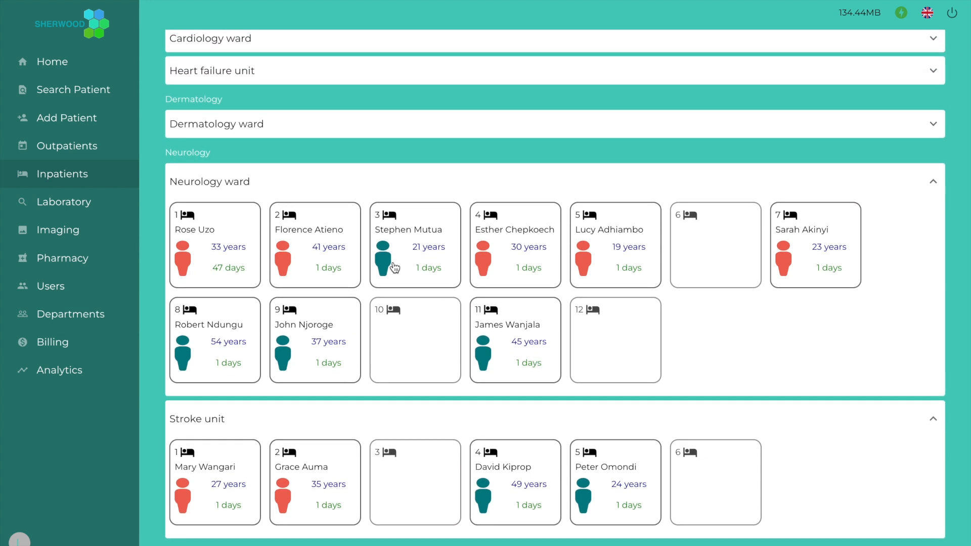
# View the bed 2 patient's record, return to Inpatients, then go to Search Patient
pyautogui.click(318, 241)
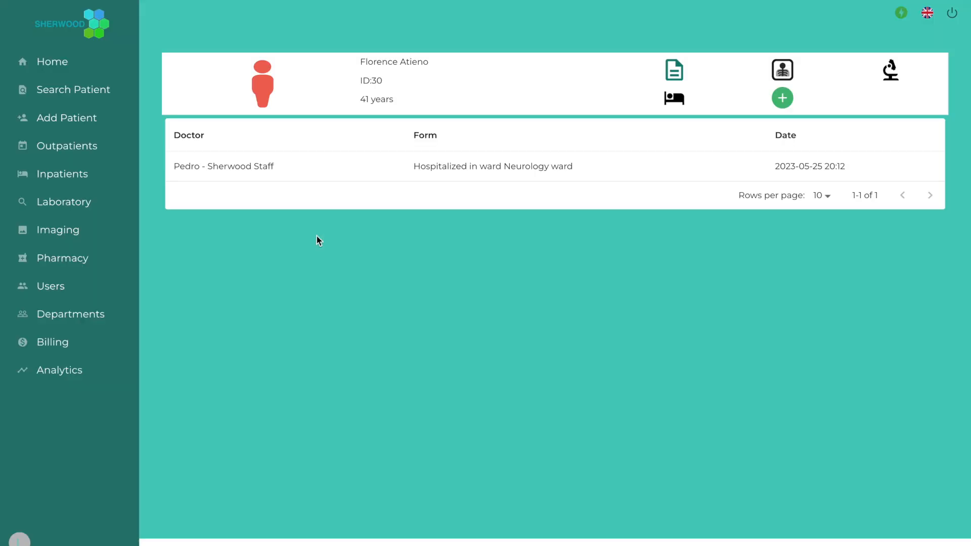
pyautogui.click(100, 171)
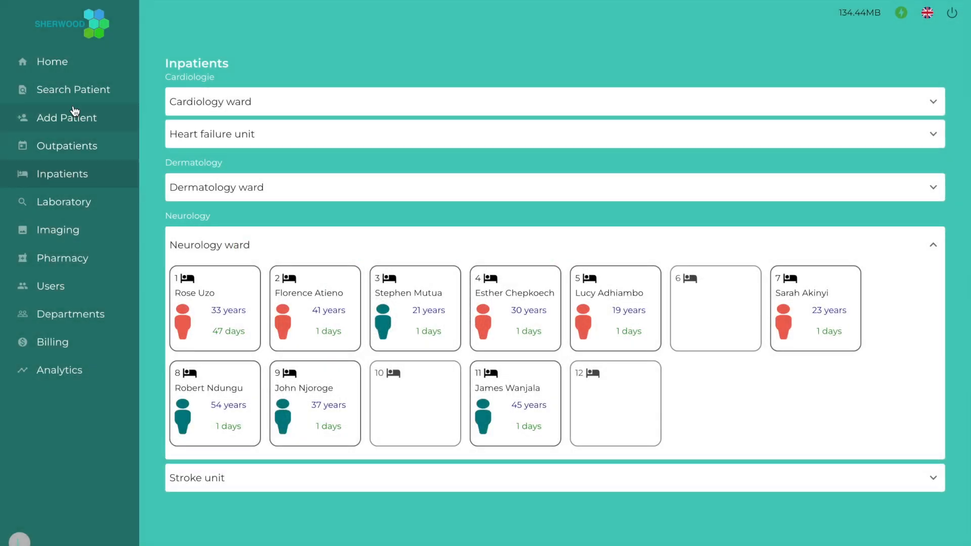
pyautogui.click(68, 96)
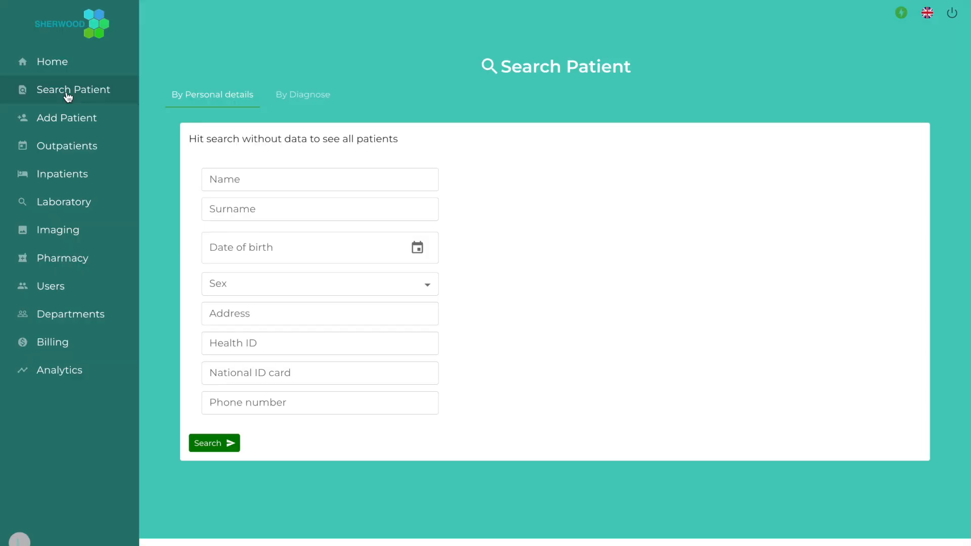
# Search by the patient's first name and the suggested surname to list the single match
pyautogui.click(225, 173)
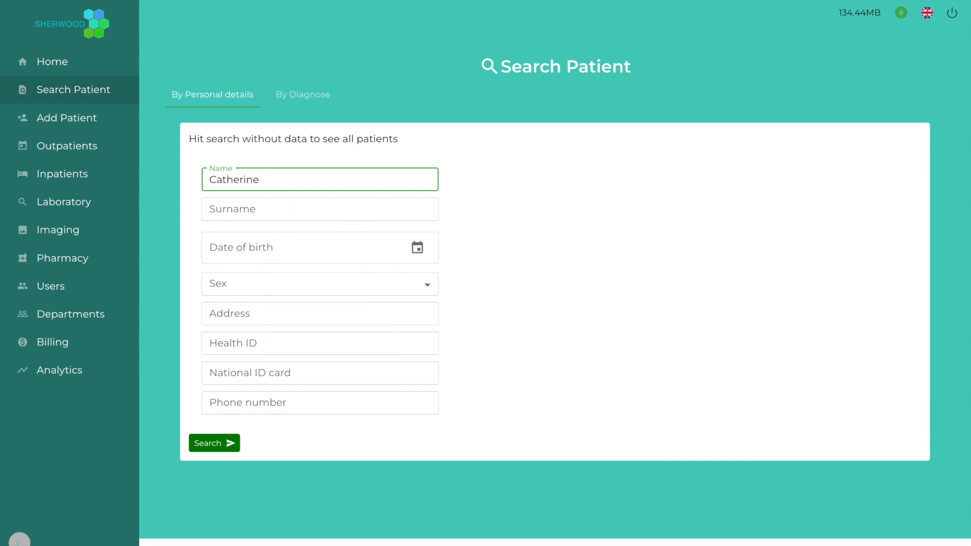
pyautogui.press('Tab')
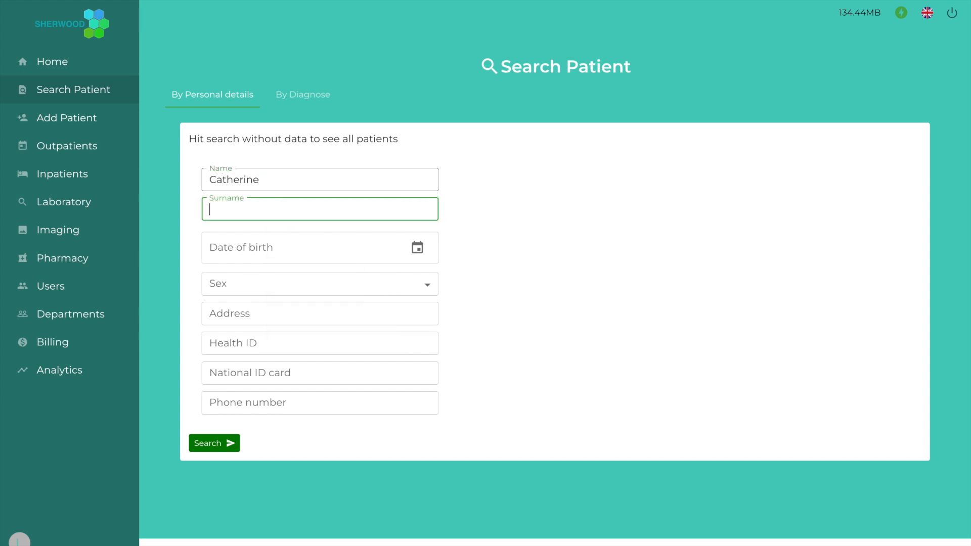
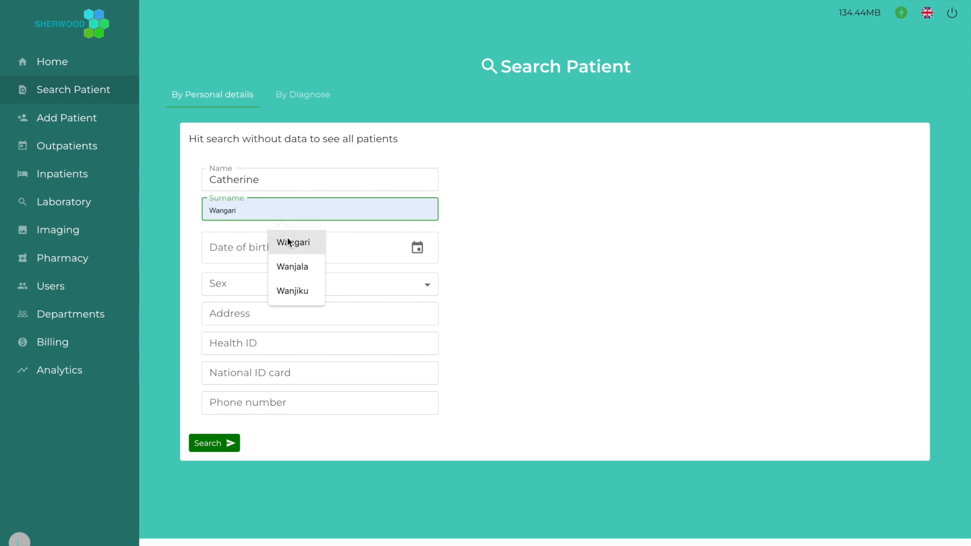
pyautogui.click(287, 290)
pyautogui.click(207, 443)
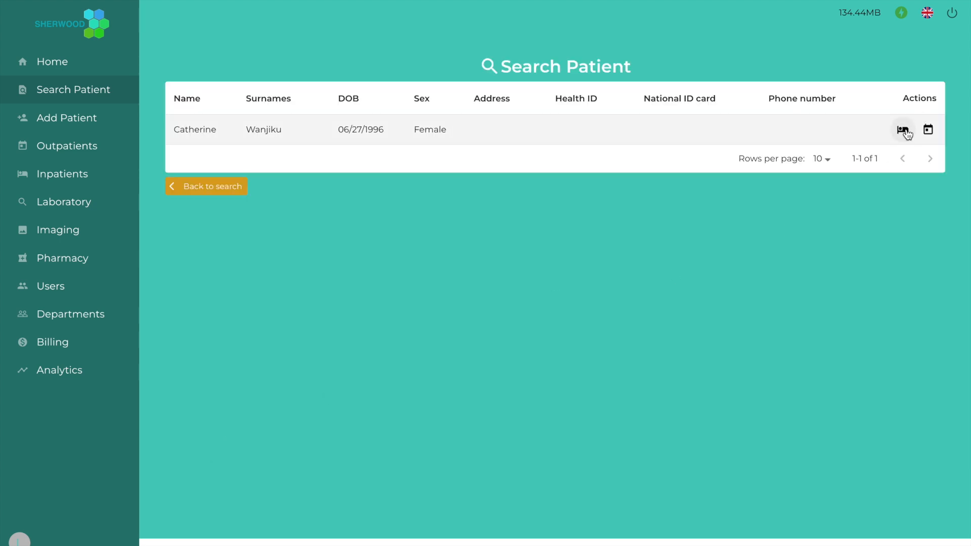
# Start hospitalizing the found patient and choose the Heart failure unit under Cardiologie
pyautogui.click(903, 131)
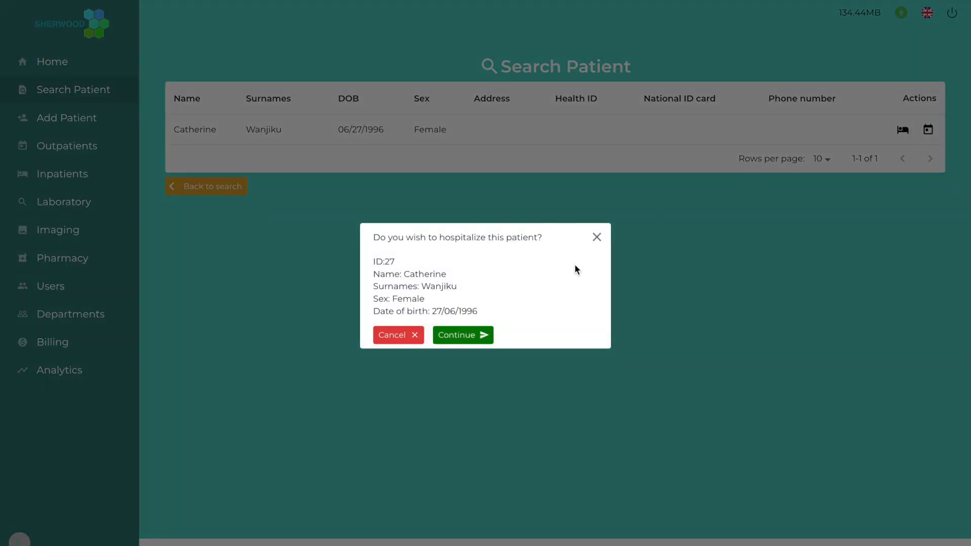
pyautogui.click(470, 341)
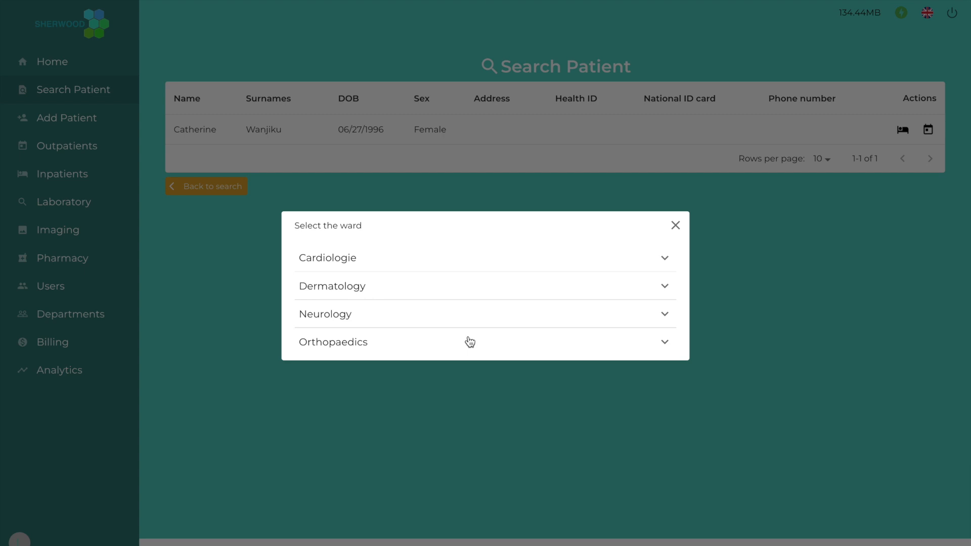
pyautogui.click(500, 262)
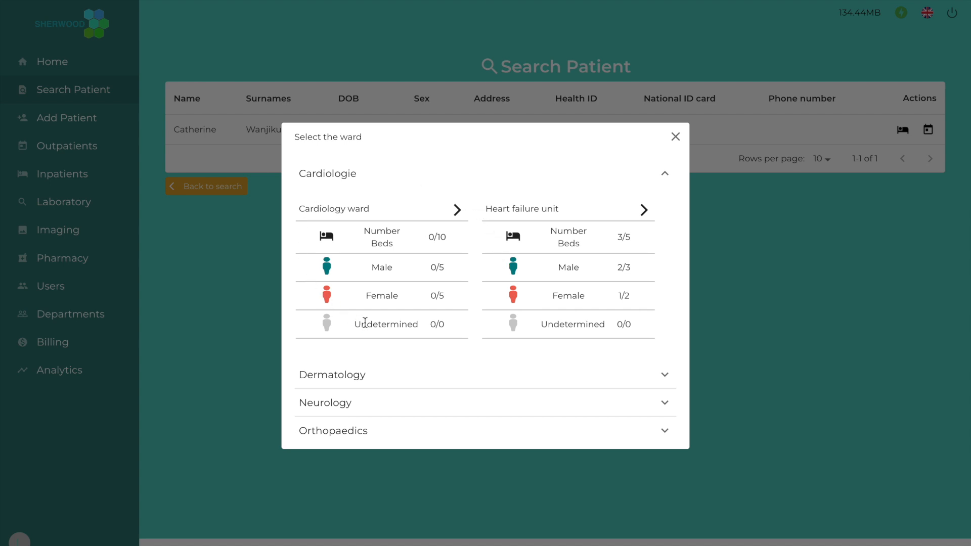
pyautogui.click(645, 214)
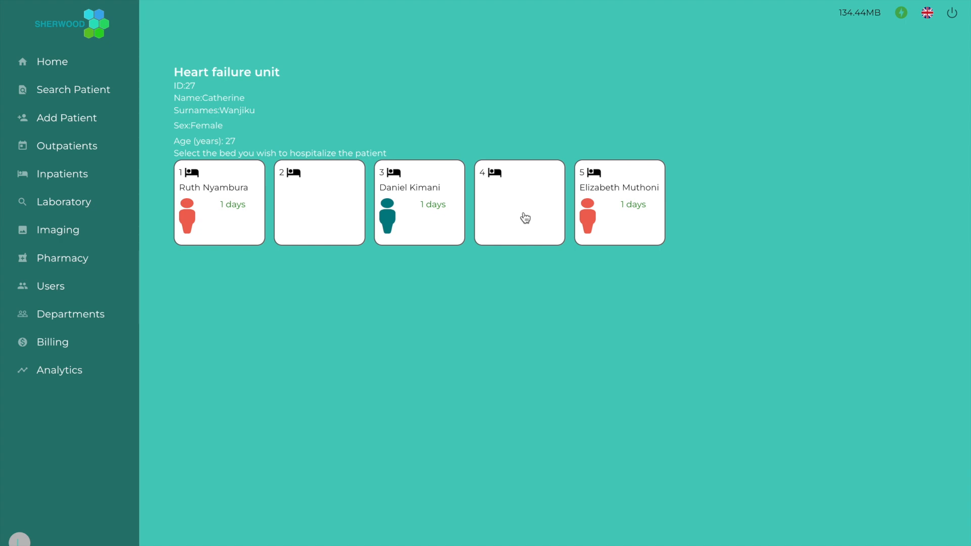
# Assign the patient to free bed 4 of the Heart failure unit and confirm
pyautogui.click(525, 217)
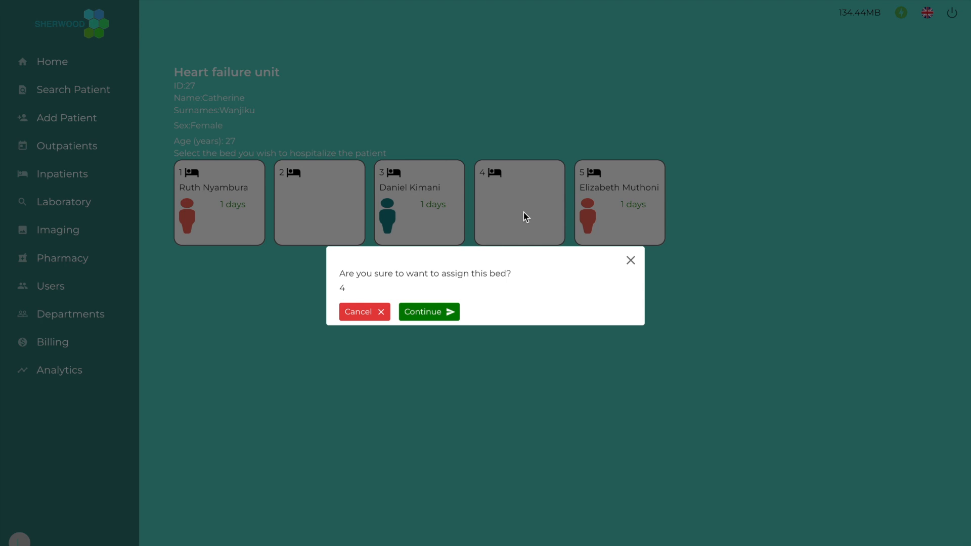
pyautogui.click(433, 313)
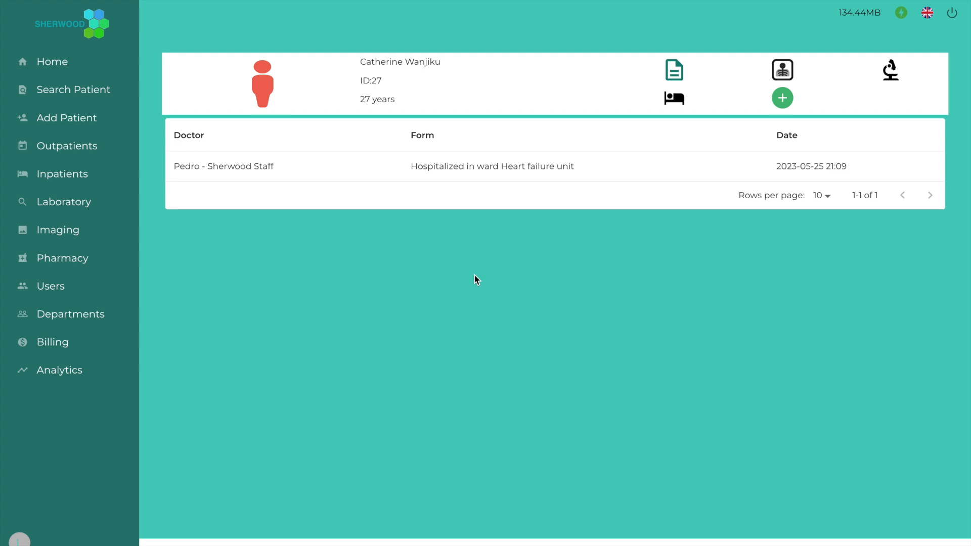
# Check and close the patient's Surveys list, then submit the discharge
pyautogui.click(782, 99)
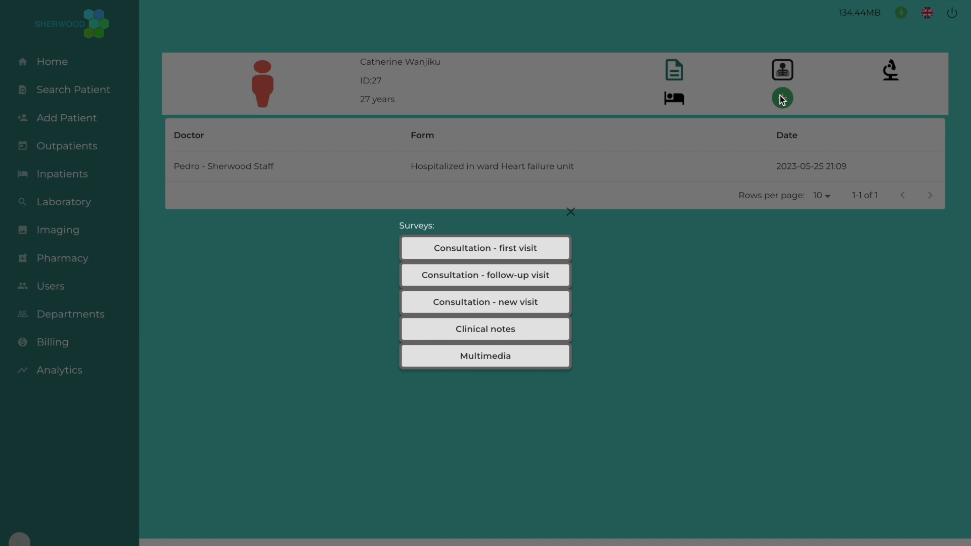
pyautogui.click(782, 99)
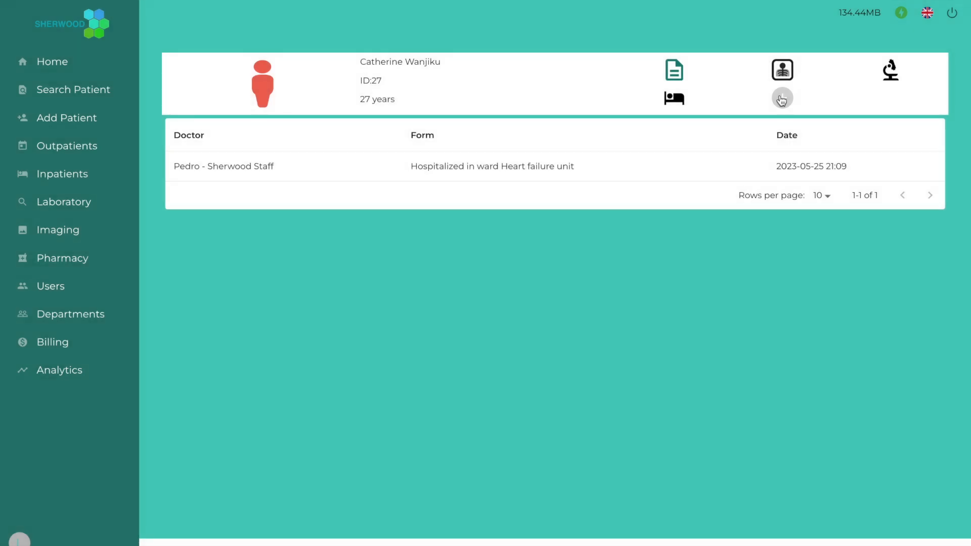
pyautogui.click(680, 98)
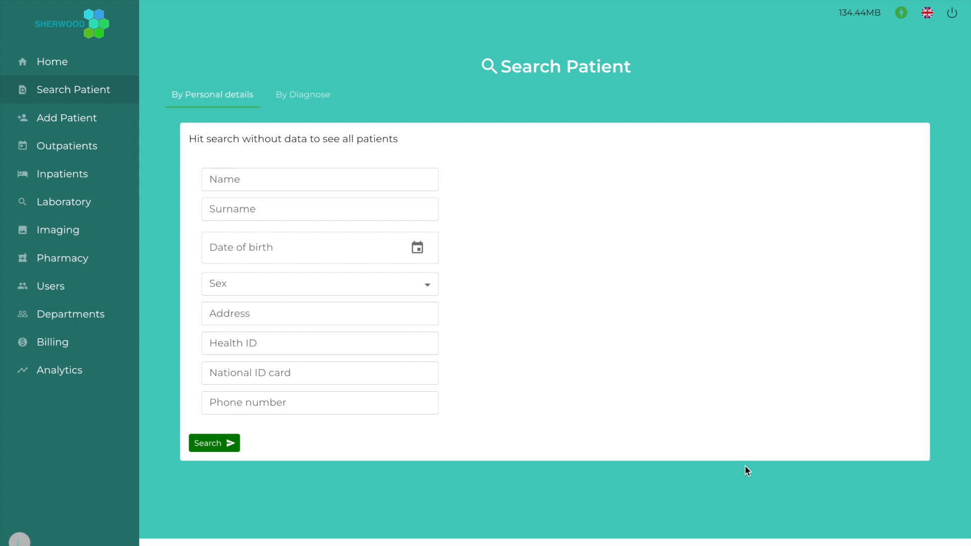
# Go to the Hospital Departments page via Departments in the sidebar
pyautogui.click(55, 314)
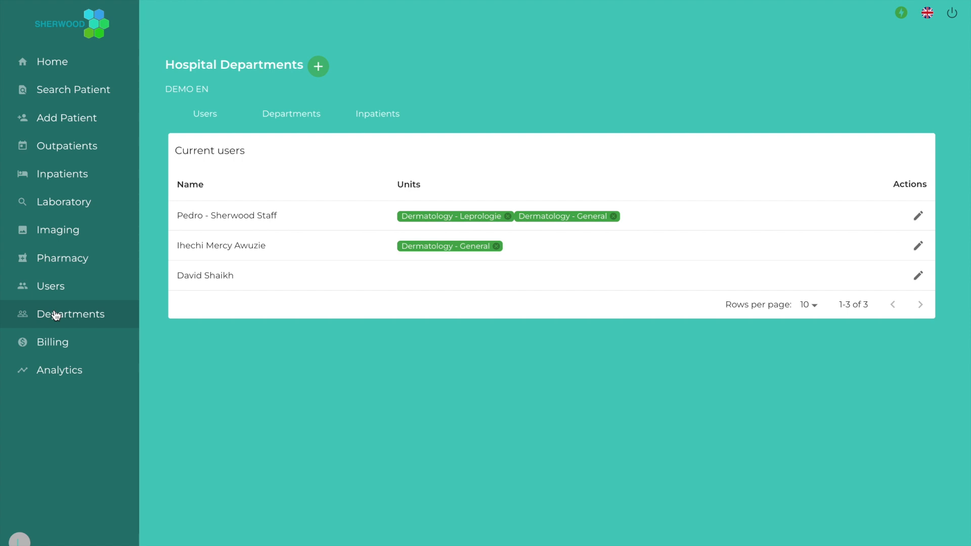
# Collapse Cardiologie and Dermatology and expand Orthopaedics, showing it has no wards
pyautogui.click(379, 115)
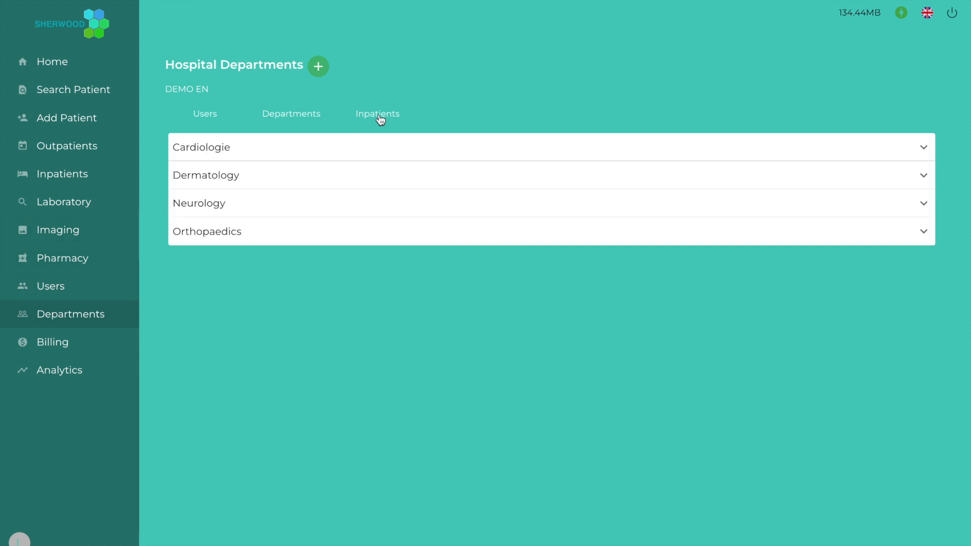
pyautogui.click(373, 147)
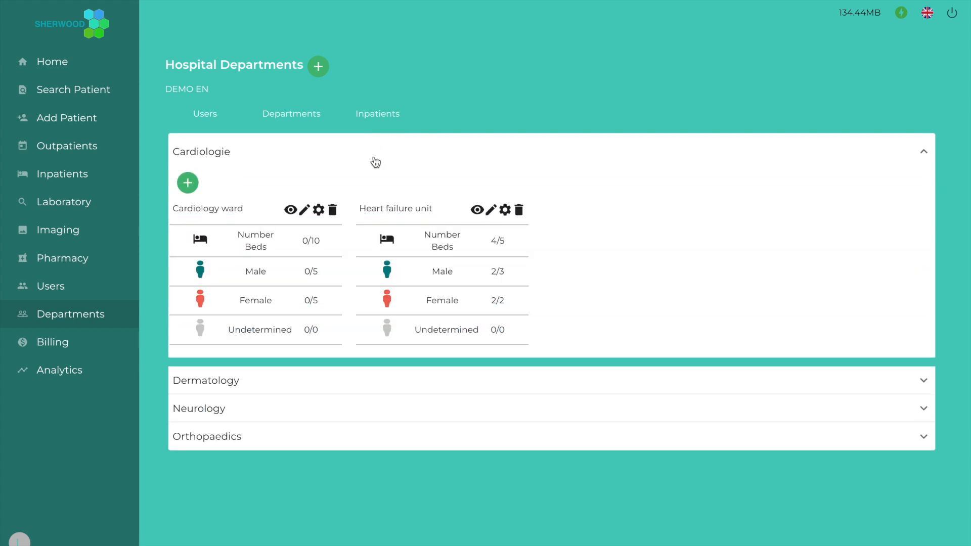
pyautogui.click(346, 384)
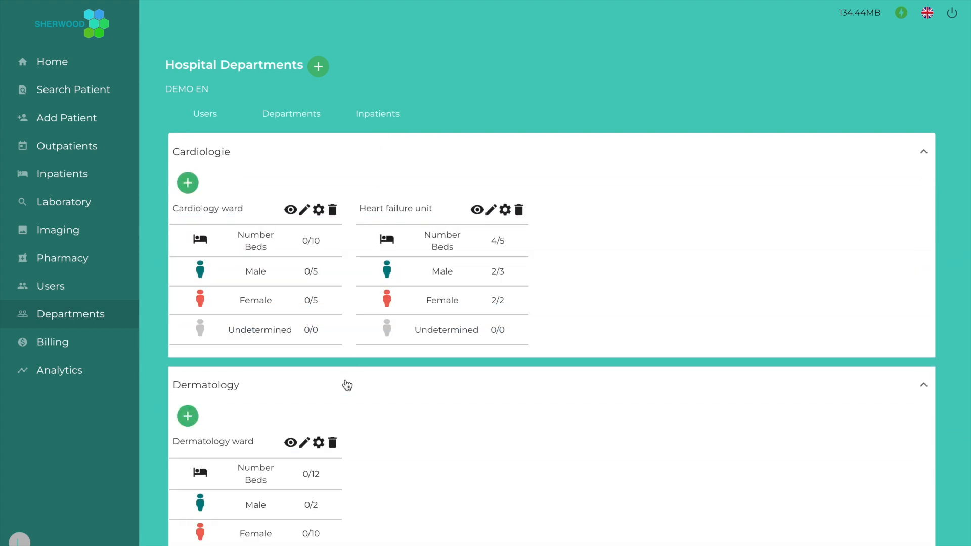
pyautogui.scroll(-3, 347, 386)
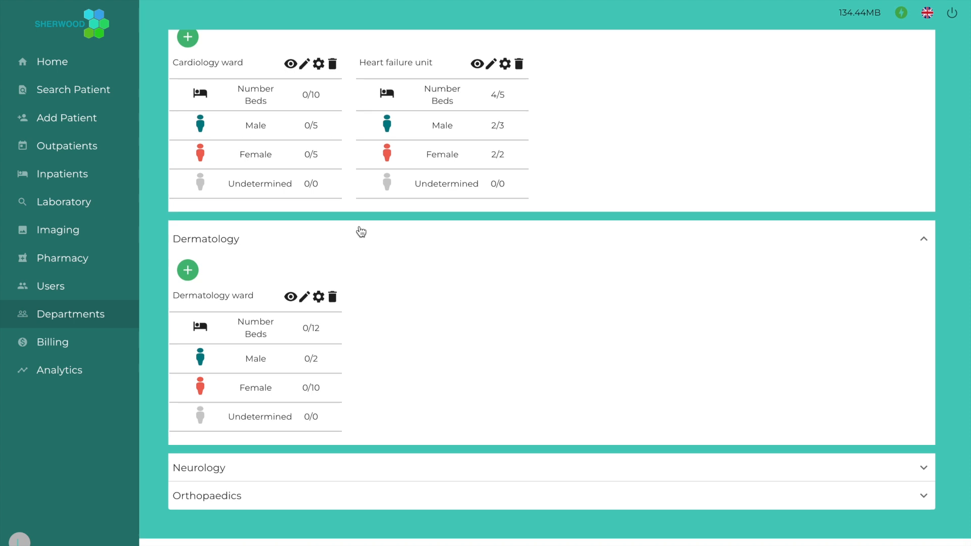
pyautogui.click(361, 232)
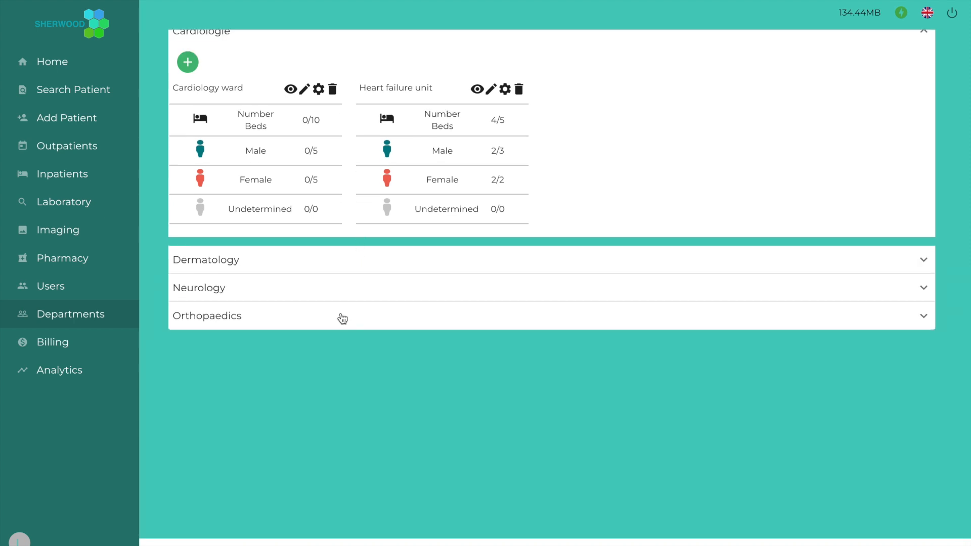
pyautogui.click(343, 318)
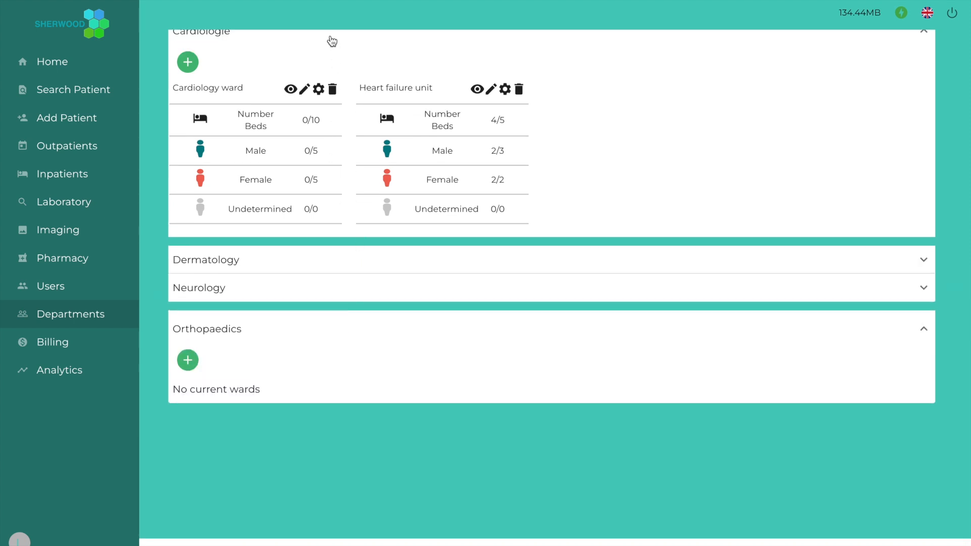
pyautogui.click(329, 39)
pyautogui.scroll(2, 330, 206)
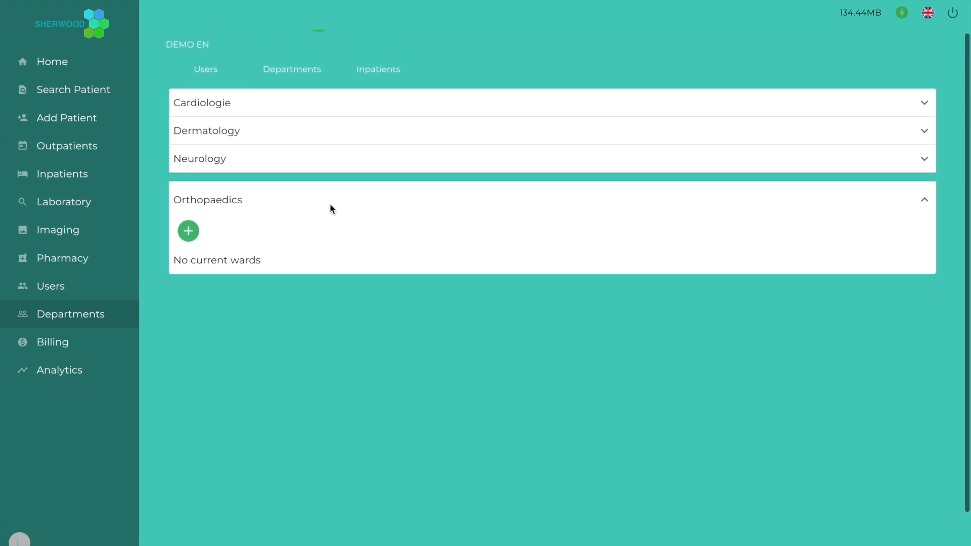
pyautogui.scroll(1, 189, 237)
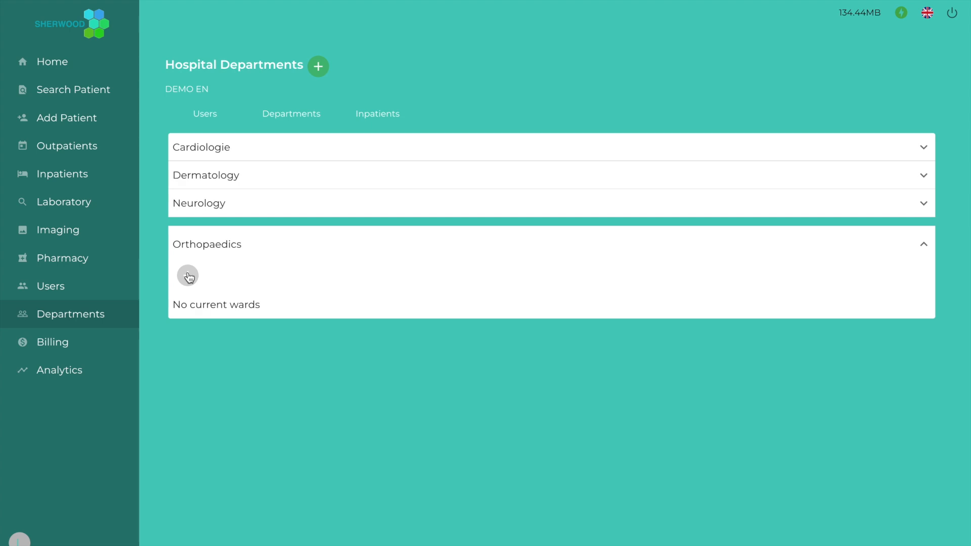
# Add 'Orthopaedics ward' under Orthopaedics with 12 beds, 6 male and 6 female, and save
pyautogui.click(188, 277)
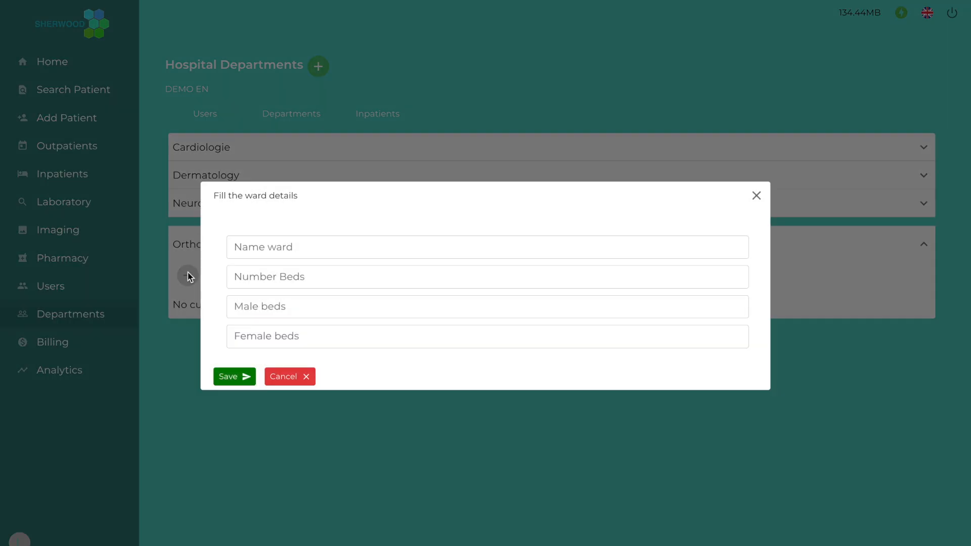
pyautogui.click(238, 251)
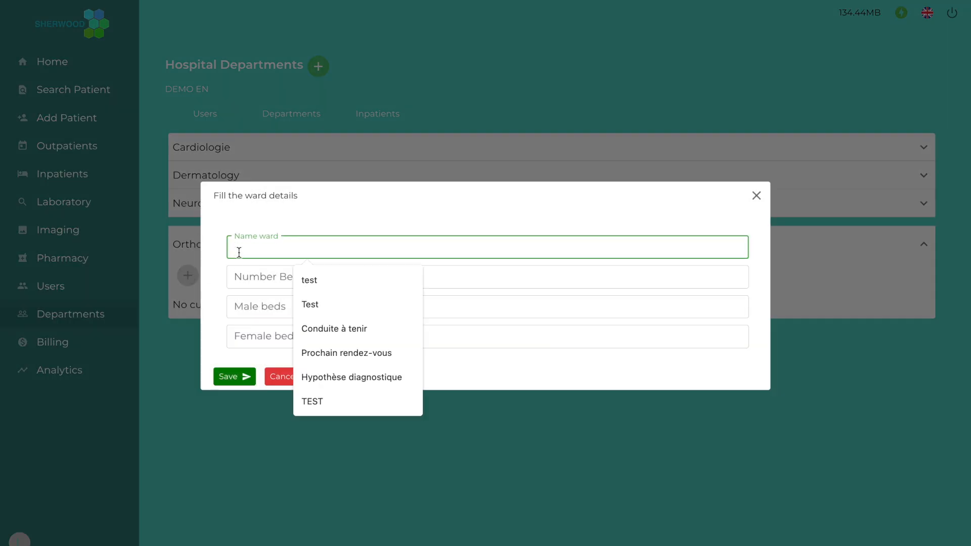
pyautogui.write('Or')
pyautogui.click(308, 280)
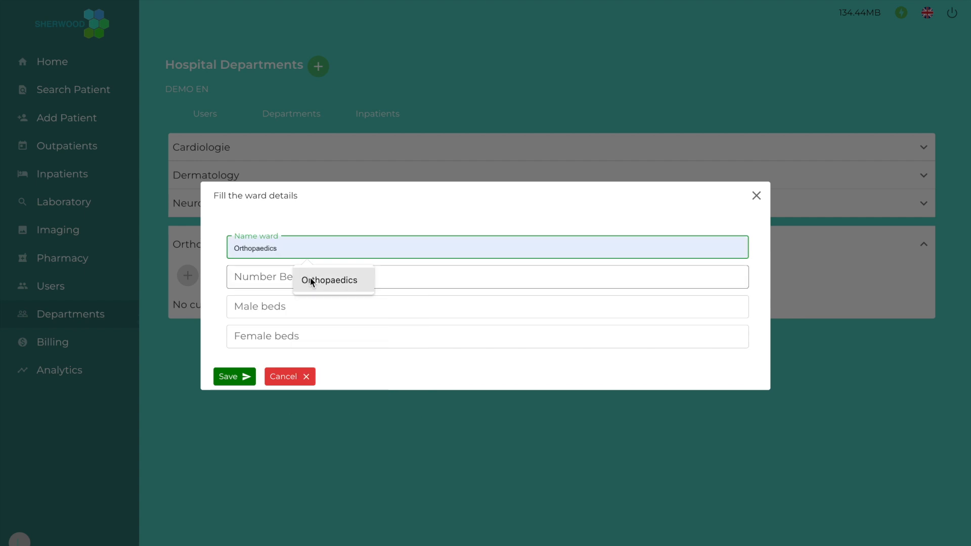
pyautogui.write('ward')
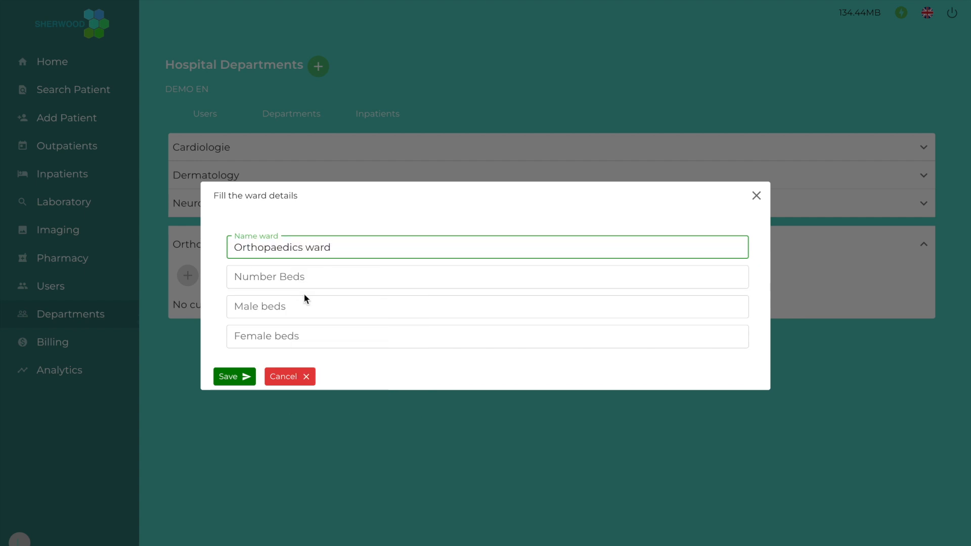
pyautogui.click(308, 278)
pyautogui.write('12')
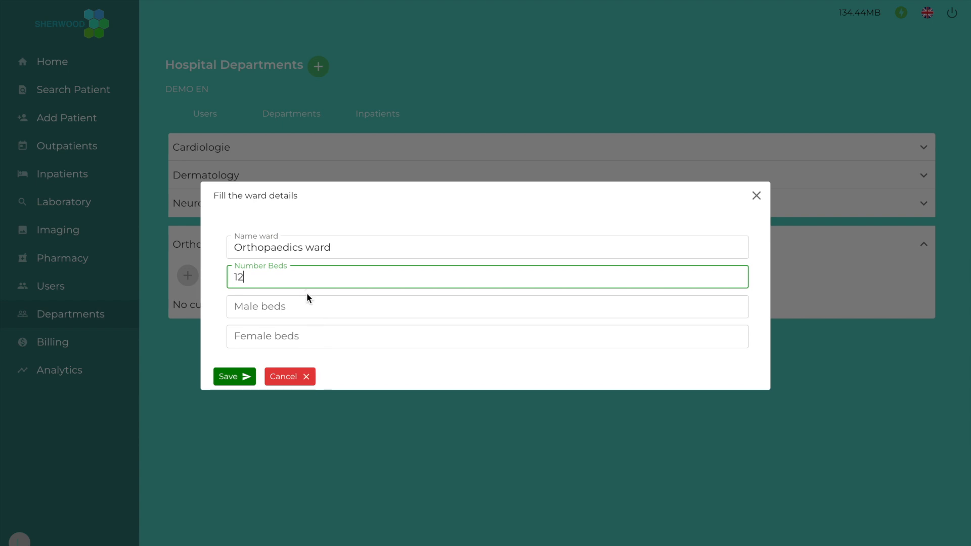
pyautogui.click(307, 302)
pyautogui.write('6')
pyautogui.click(276, 335)
pyautogui.write('6')
pyautogui.click(227, 374)
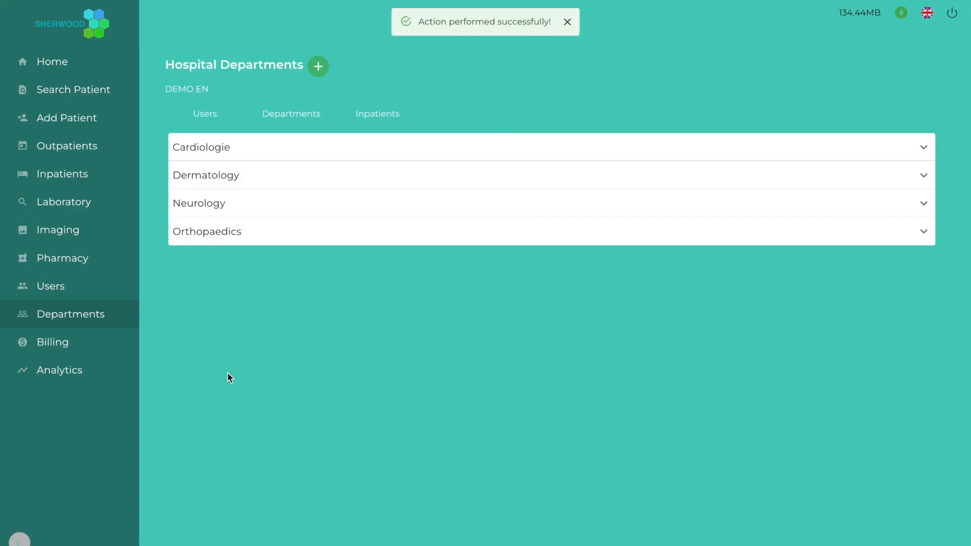
# View the Orthopaedics ward's 12 beds, then return to Departments showing 0/12 occupied
pyautogui.click(246, 234)
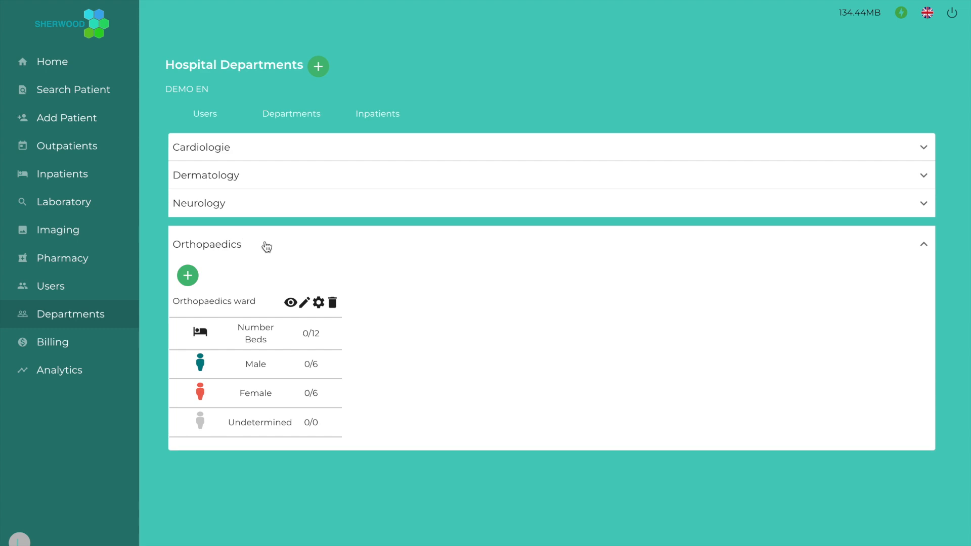
pyautogui.click(290, 302)
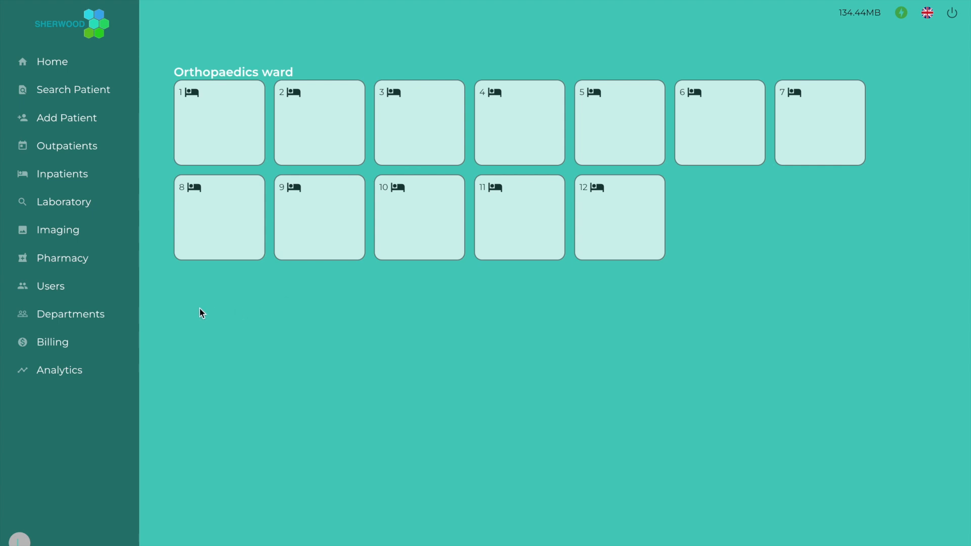
pyautogui.click(71, 313)
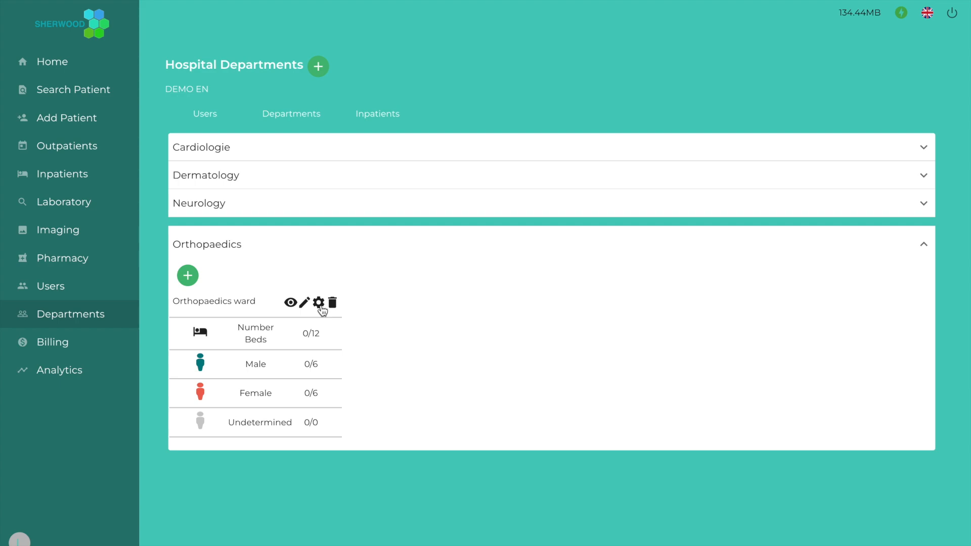
# Move bed 4 into bed 9's place, save the new order, and delete bed 12
pyautogui.click(320, 307)
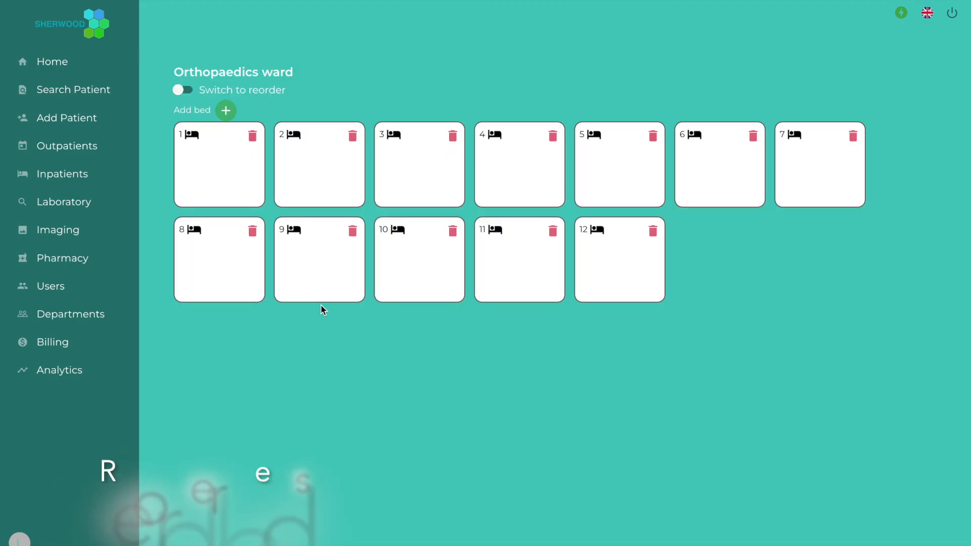
pyautogui.click(180, 91)
pyautogui.moveTo(528, 152); pyautogui.dragTo(377, 228)
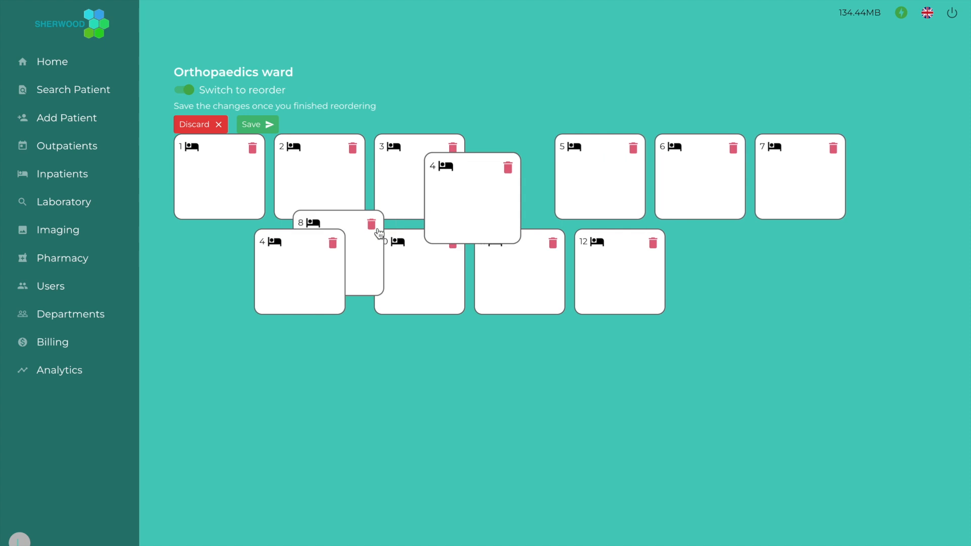
pyautogui.click(244, 126)
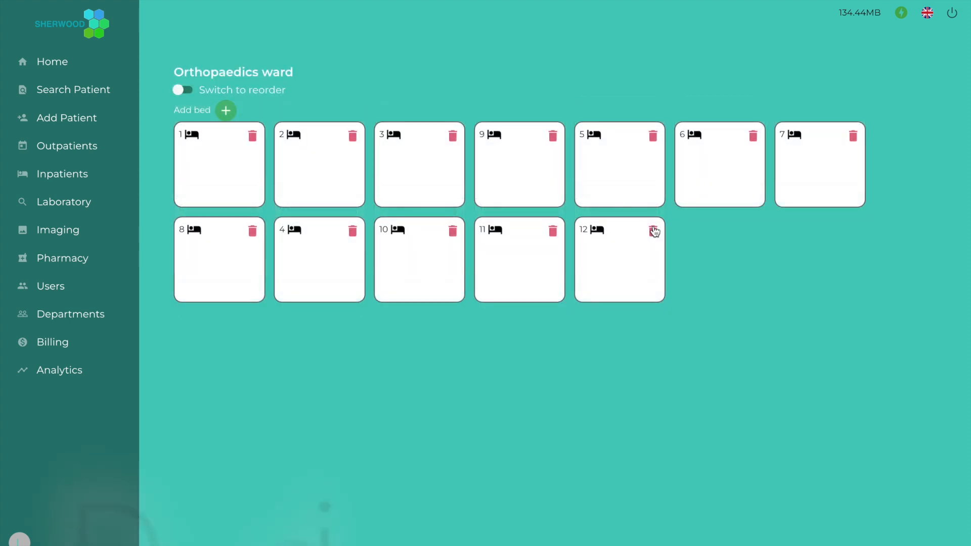
pyautogui.click(653, 231)
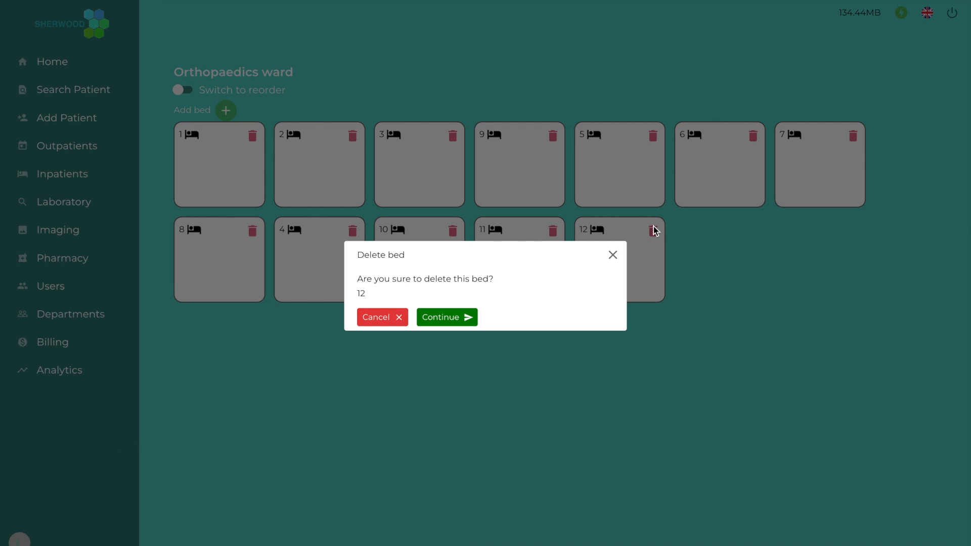
pyautogui.click(446, 317)
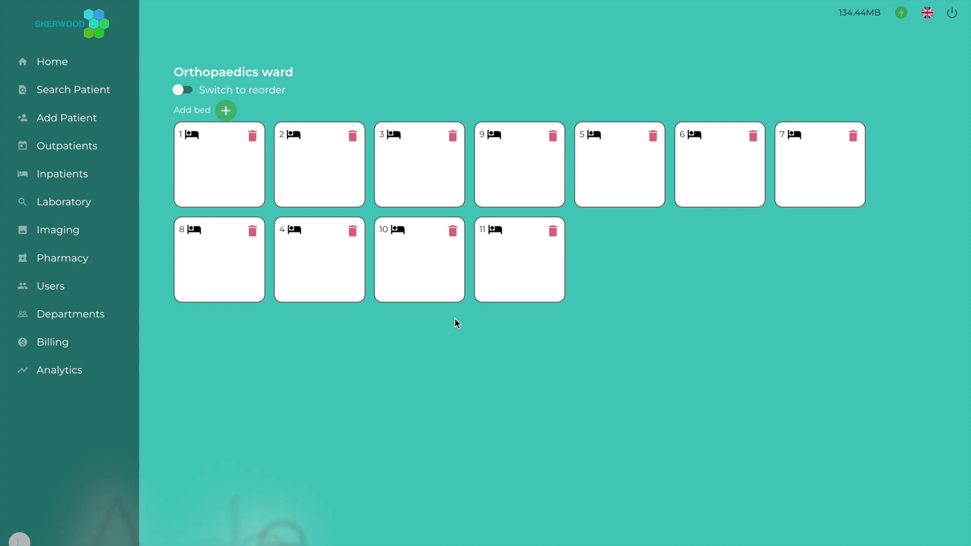
# Add an active bed named 12 for Any gender, then expand the Orthopaedics ward under Inpatients
pyautogui.click(228, 111)
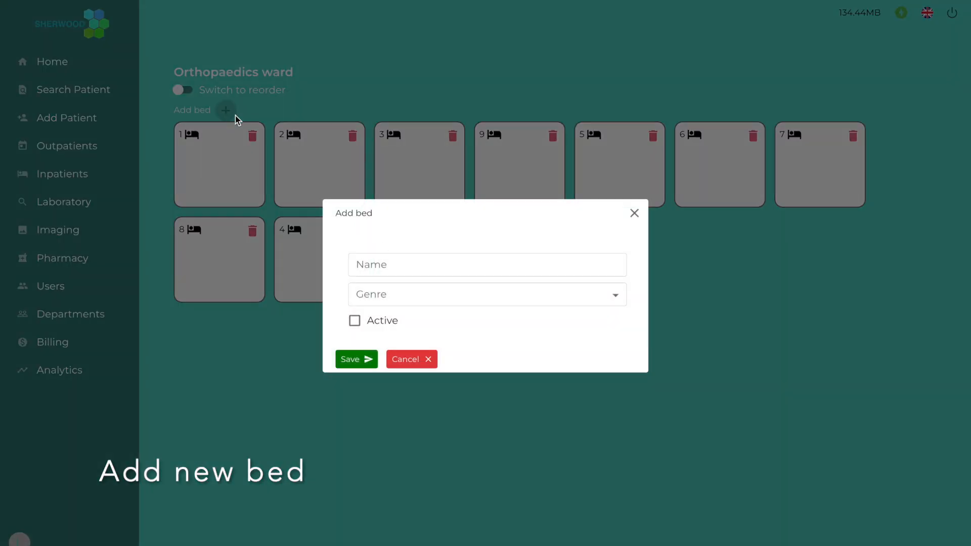
pyautogui.click(409, 270)
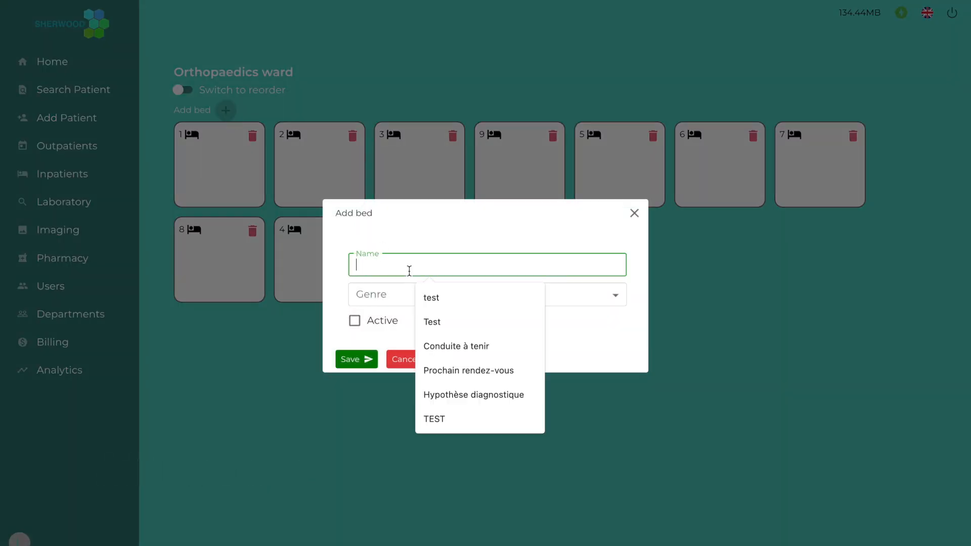
pyautogui.write('12')
pyautogui.click(394, 298)
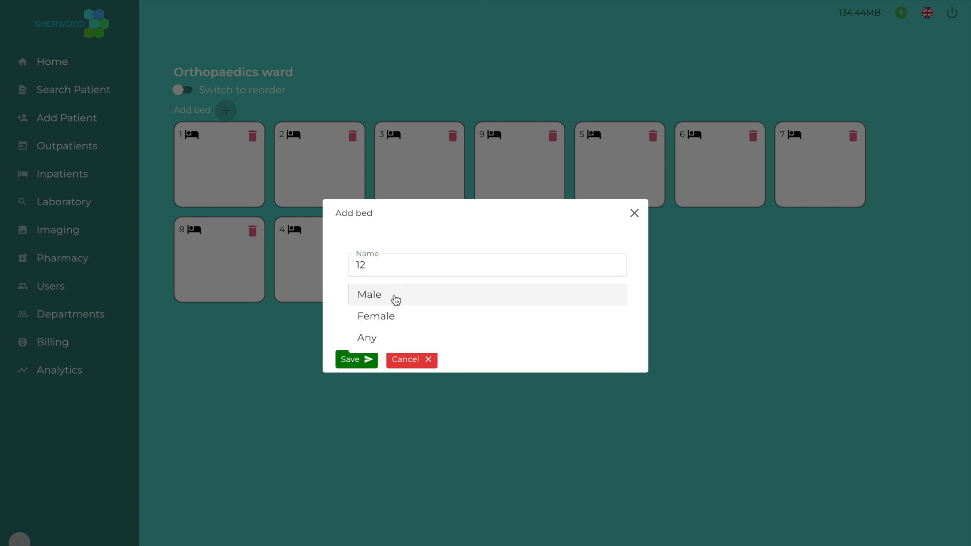
pyautogui.click(383, 339)
pyautogui.click(368, 326)
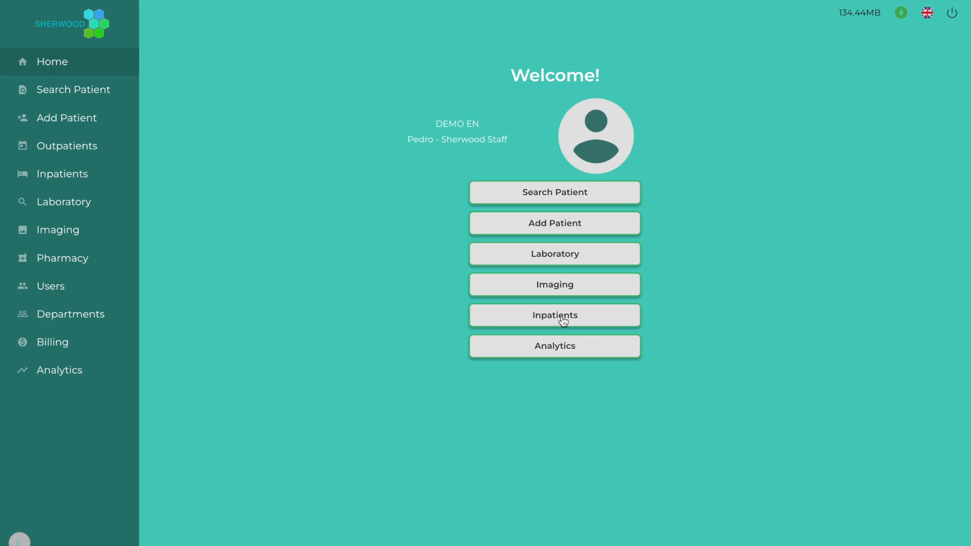
pyautogui.click(563, 321)
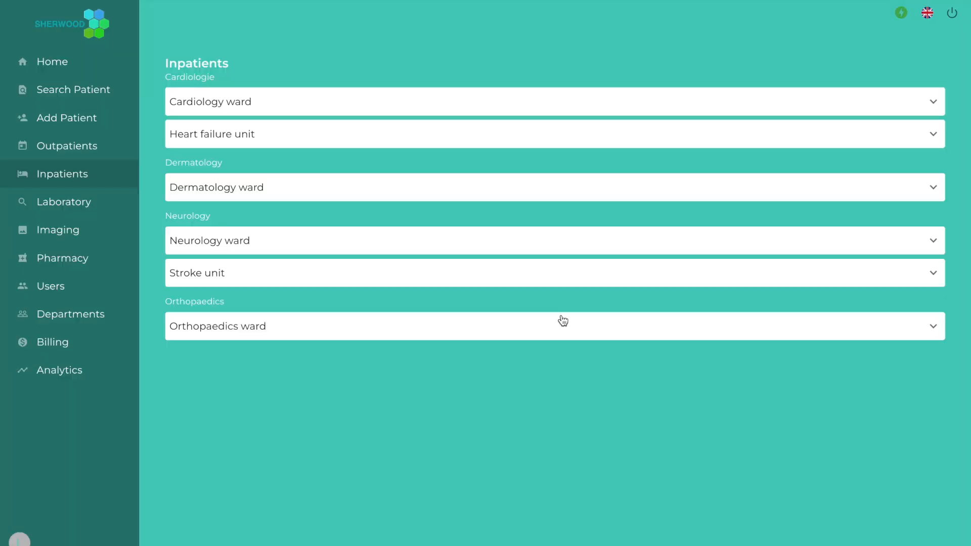
pyautogui.click(562, 330)
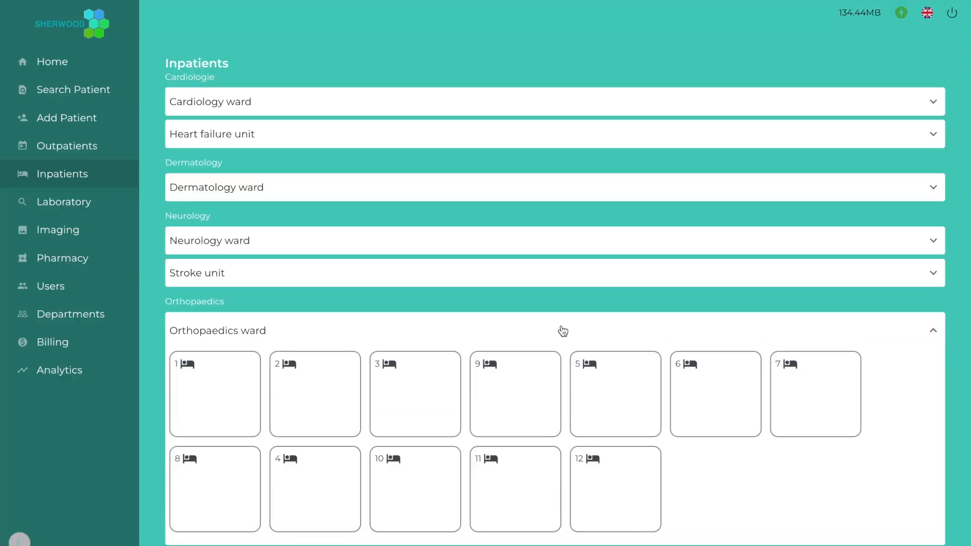